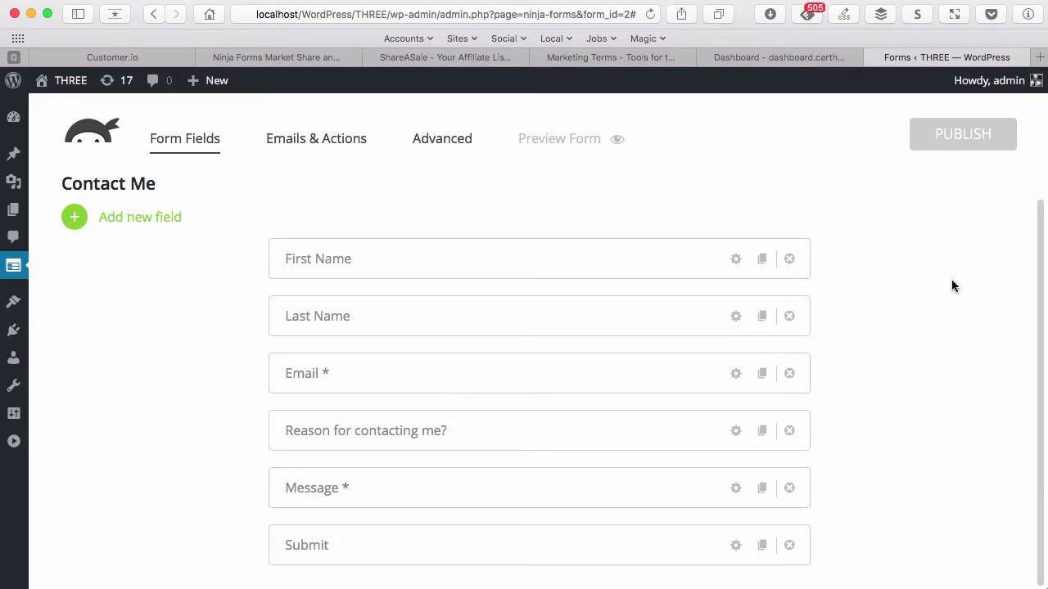
# Step: Remove the First Name field from the form and relabel the Last Name field as Name
pyautogui.click(789, 258)
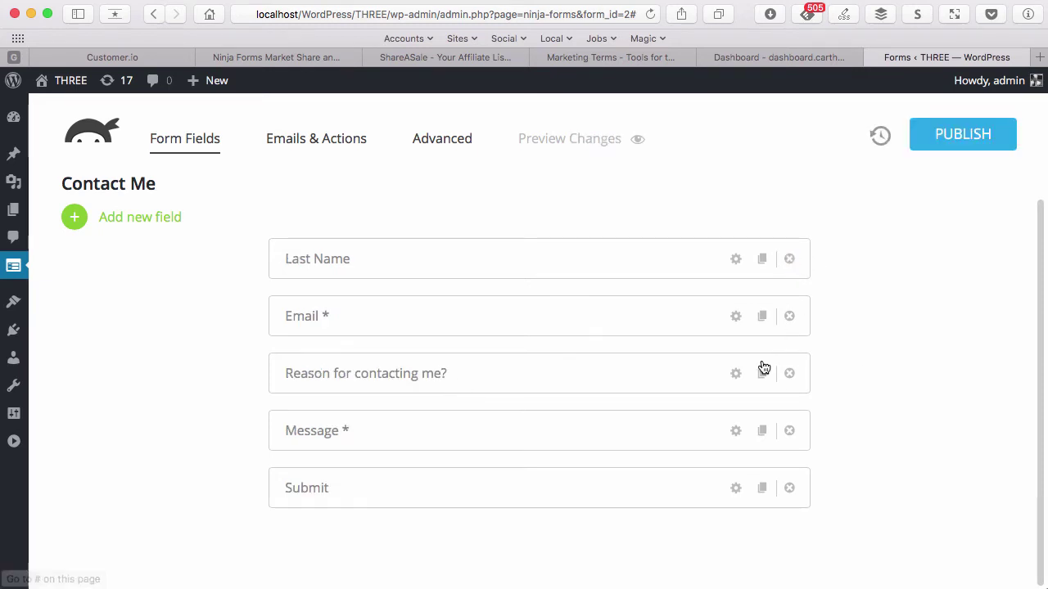
pyautogui.click(657, 270)
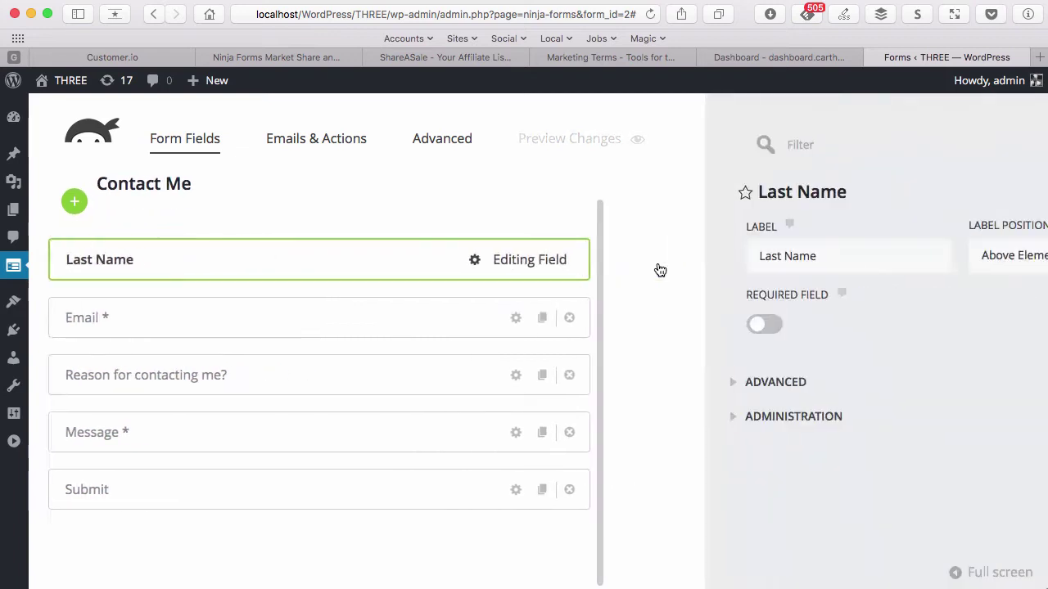
pyautogui.click(619, 255)
pyautogui.press('BackSpace')
pyautogui.press('BackSpace')
pyautogui.press('BackSpace')
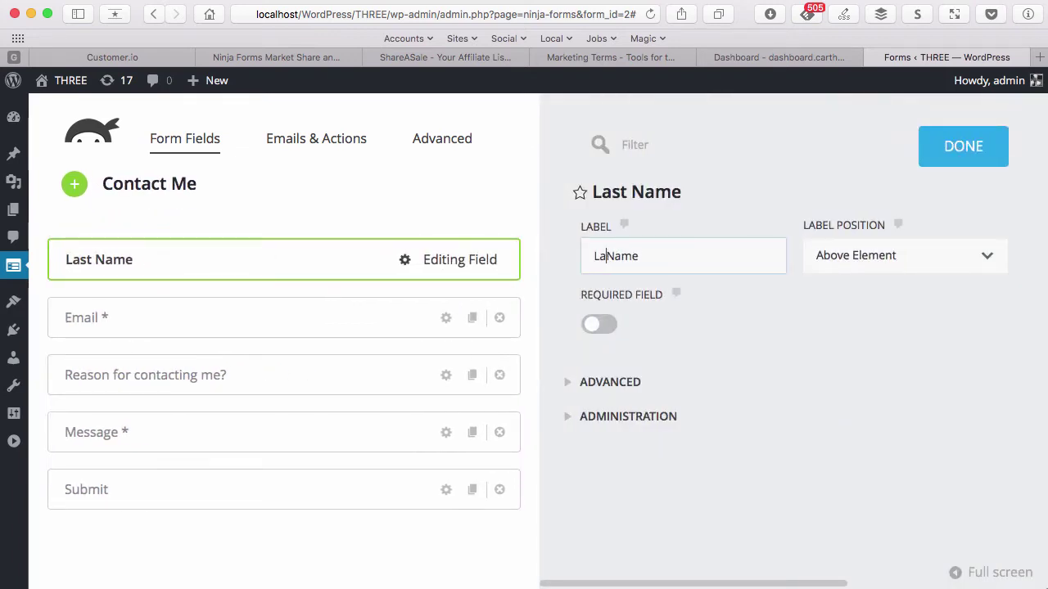
pyautogui.press('BackSpace')
pyautogui.press('BackSpace')
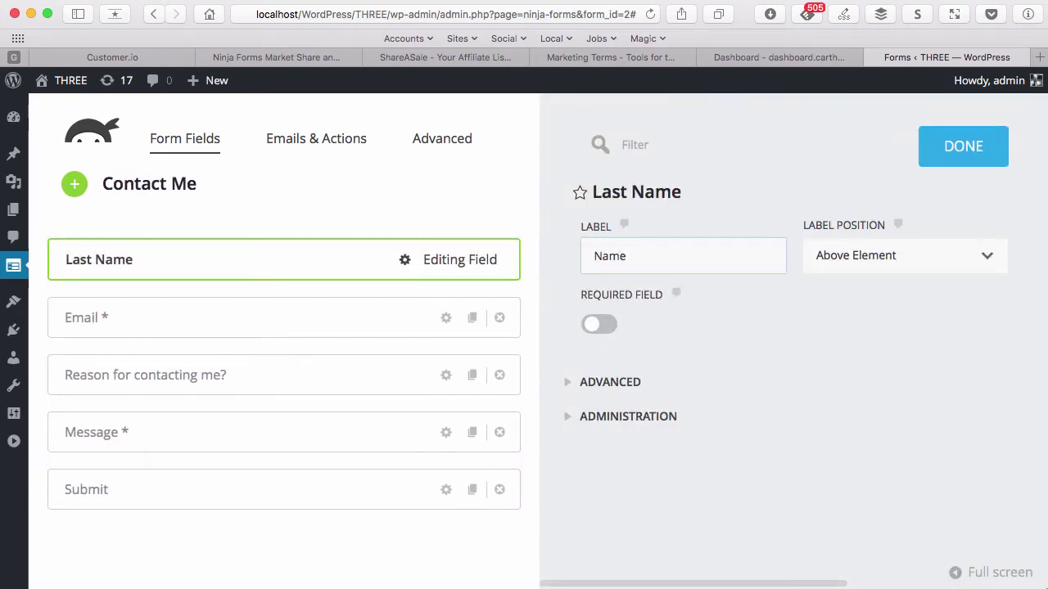
pyautogui.click(957, 159)
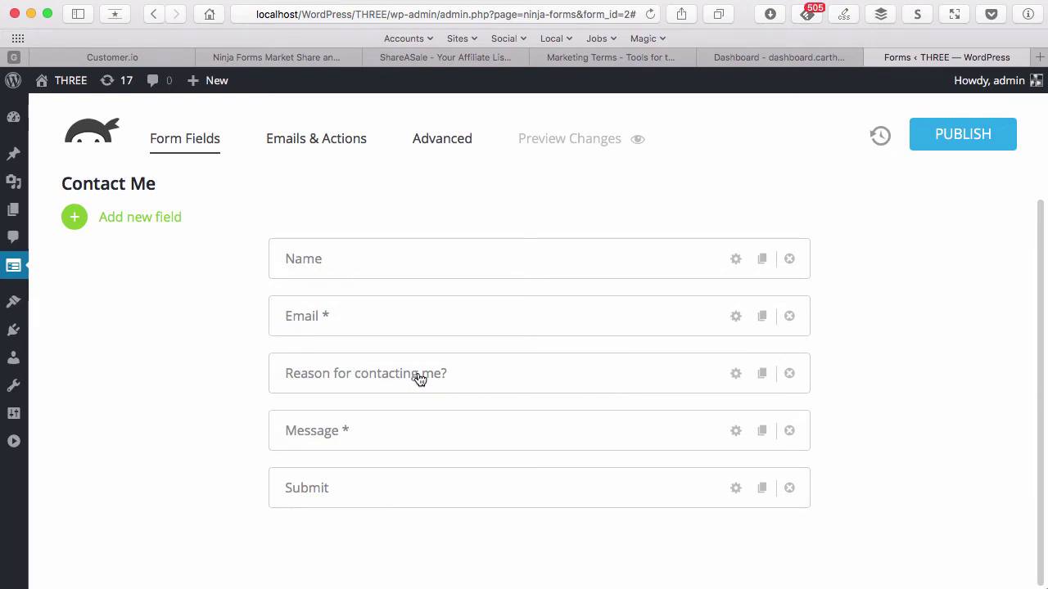
# Step: Remove the "Reason for contacting me?" field and review the entries in the form's change history
pyautogui.click(789, 374)
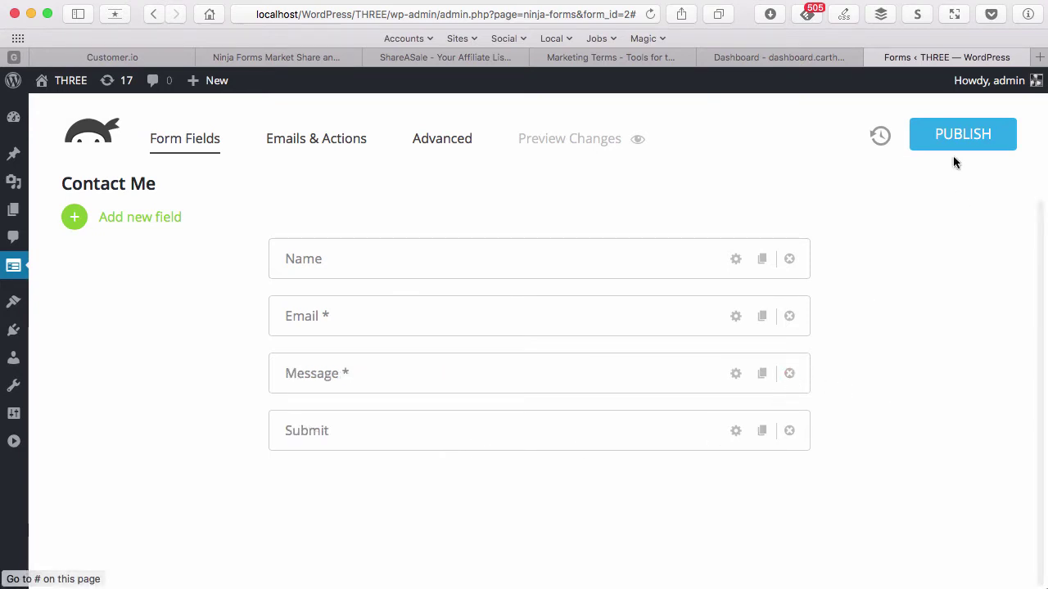
pyautogui.click(881, 139)
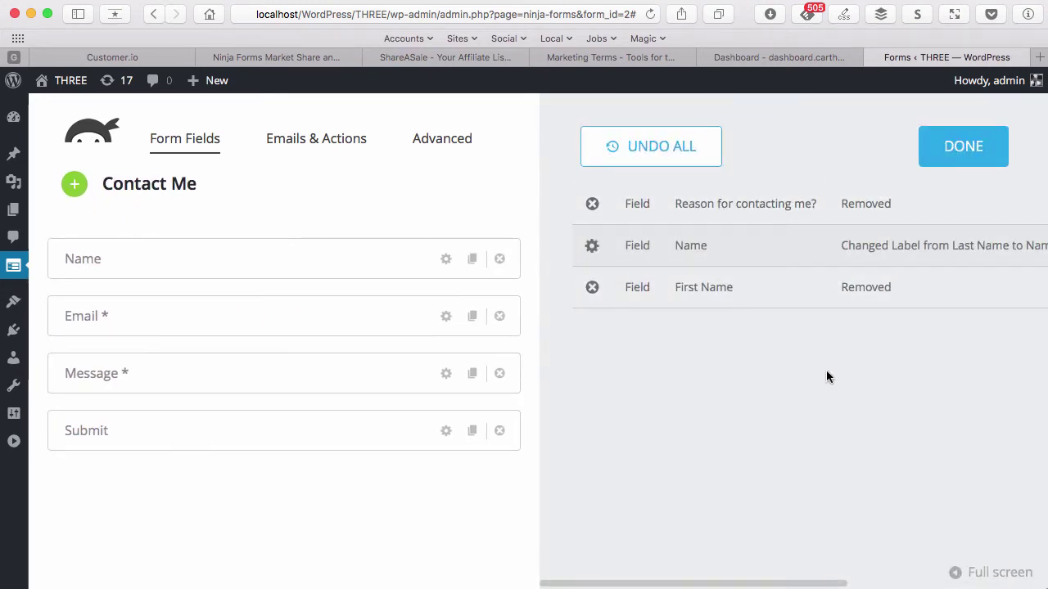
pyautogui.hscroll(3, 864, 252)
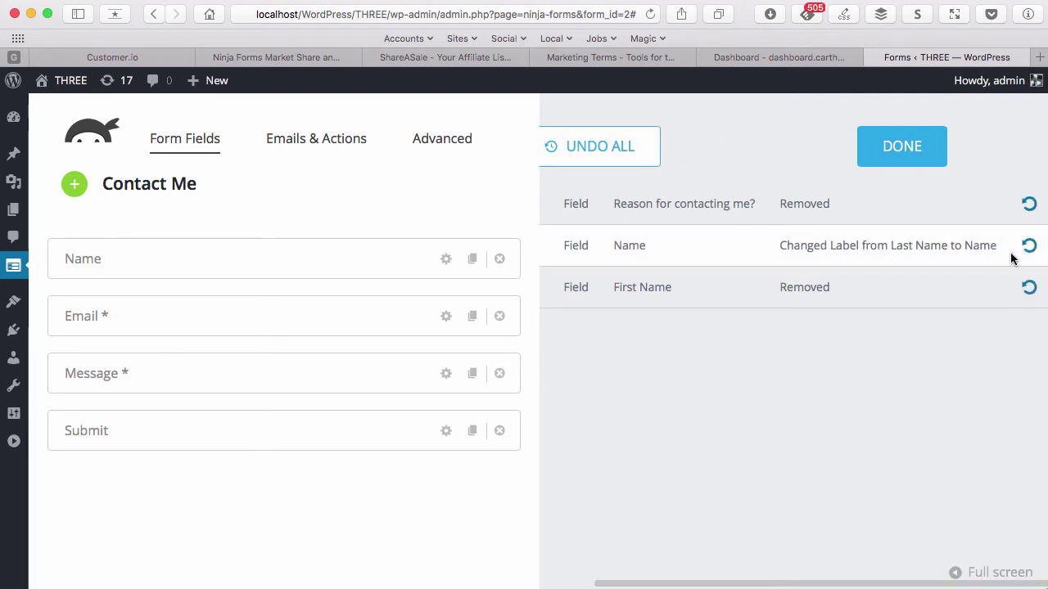
pyautogui.hscroll(-3, 983, 254)
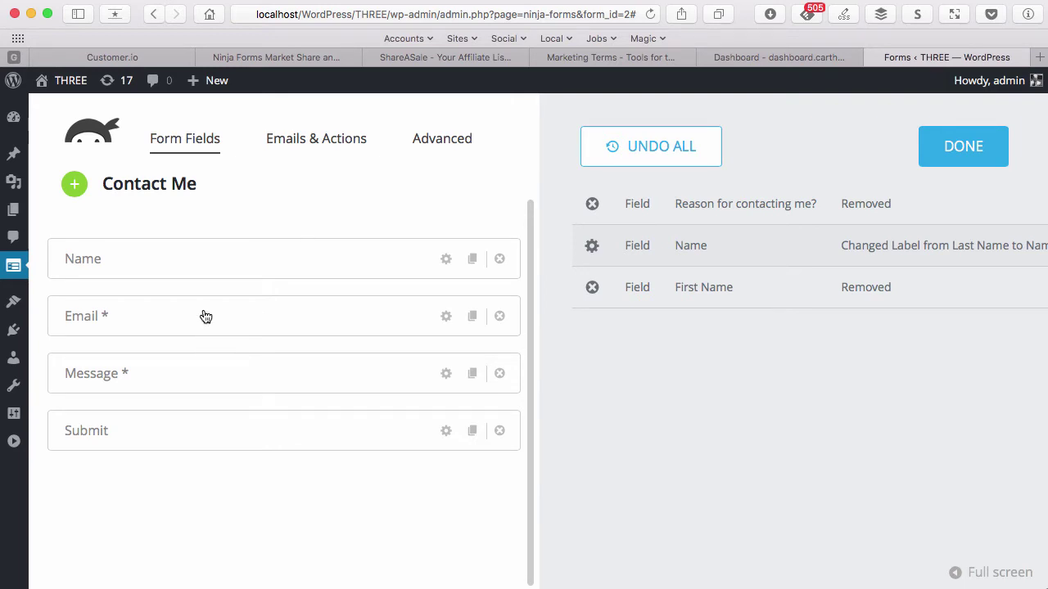
# Step: Move the Message field above Email and back below it, and close the change history
pyautogui.moveTo(199, 367); pyautogui.dragTo(208, 306)
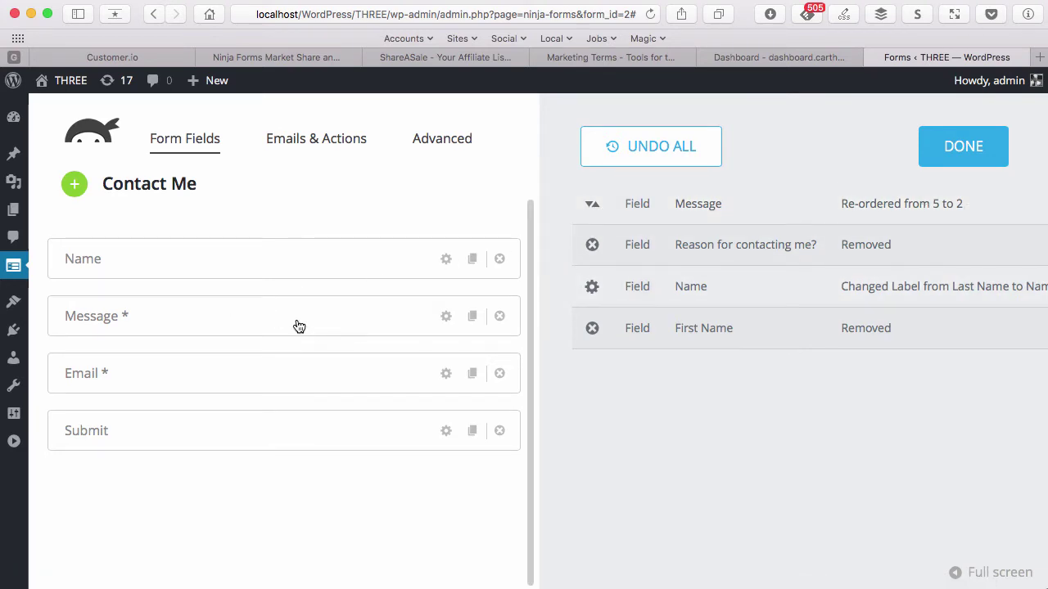
pyautogui.moveTo(297, 325); pyautogui.dragTo(316, 377)
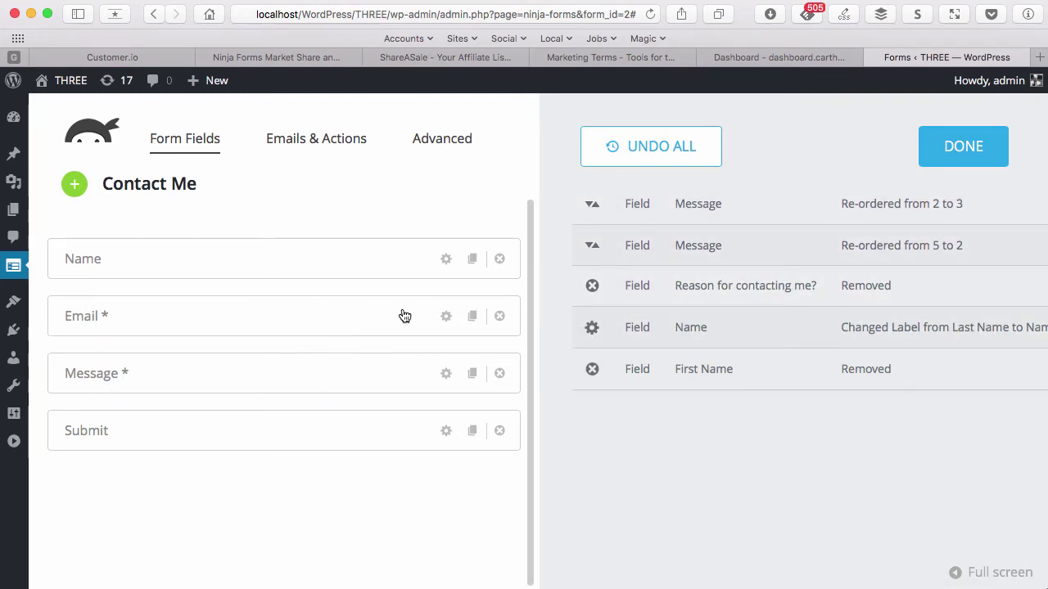
pyautogui.click(944, 149)
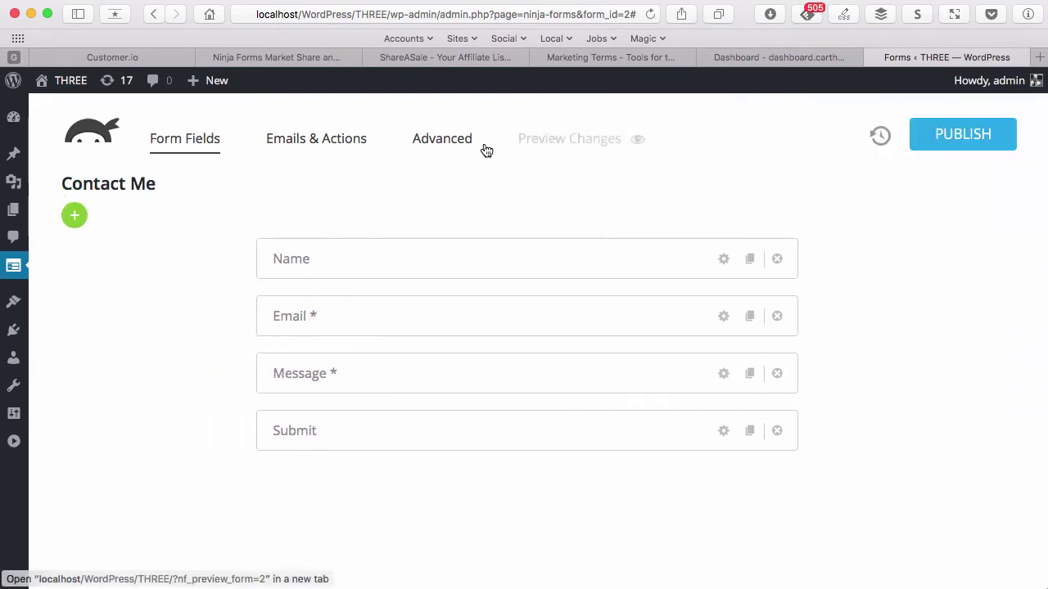
# Step: Enable the Mock Email Action and replace its recipient with a new e-mail address
pyautogui.click(316, 152)
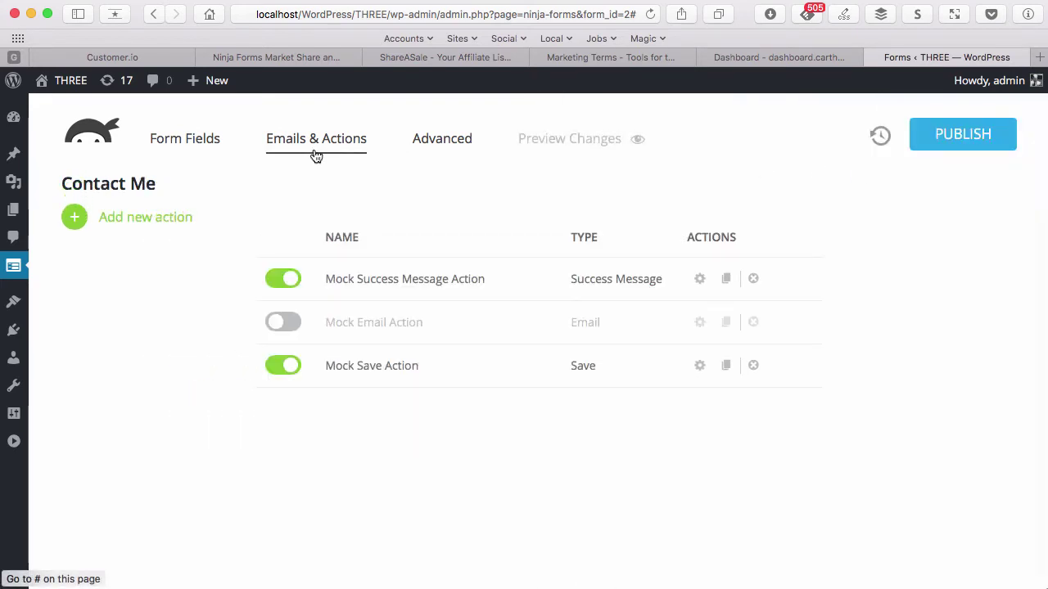
pyautogui.click(286, 327)
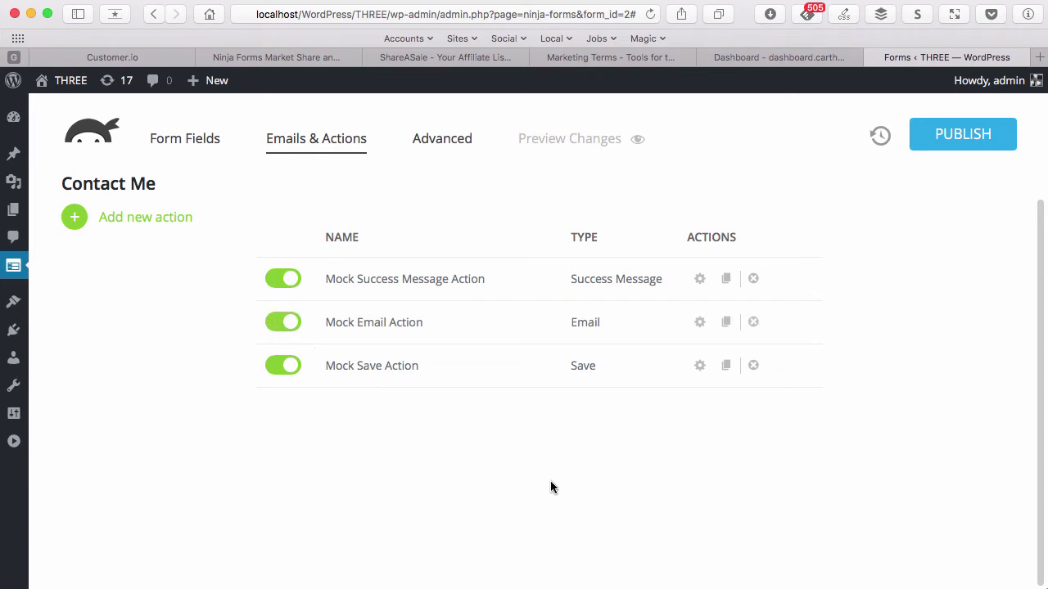
pyautogui.click(390, 321)
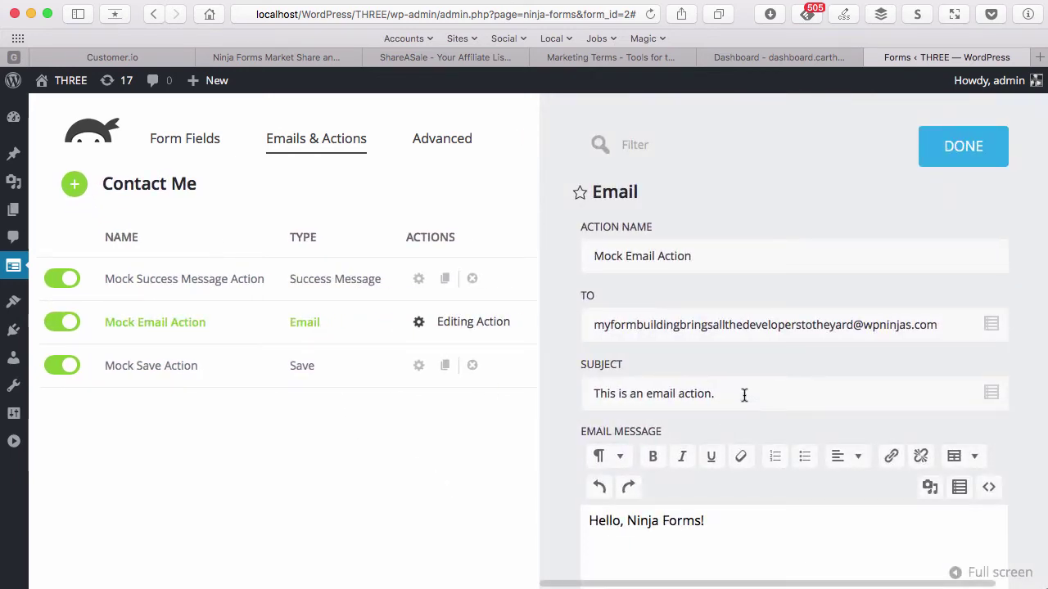
pyautogui.moveTo(956, 321); pyautogui.dragTo(564, 324)
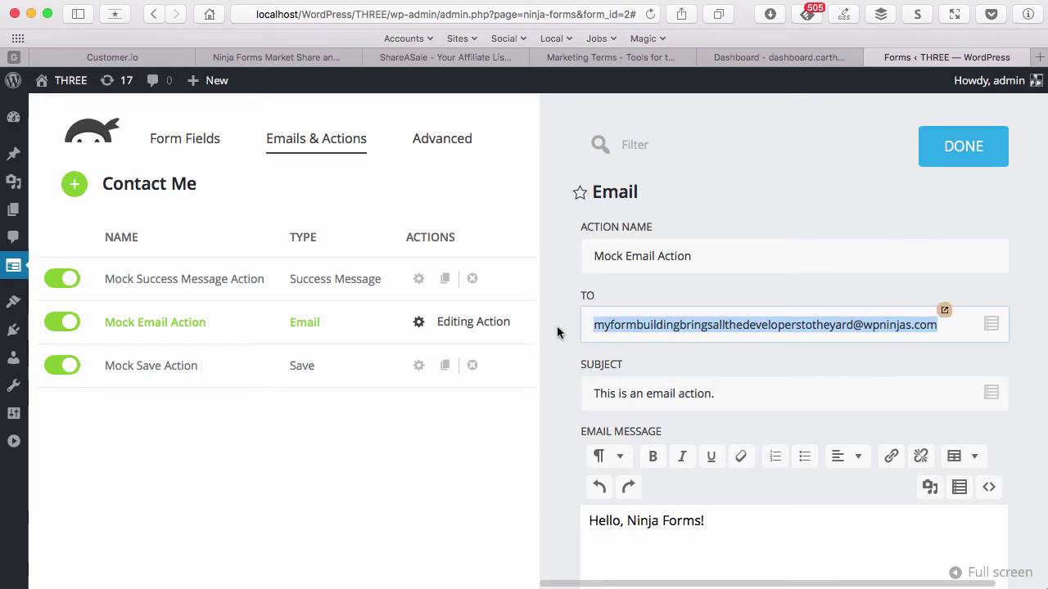
pyautogui.write('me')
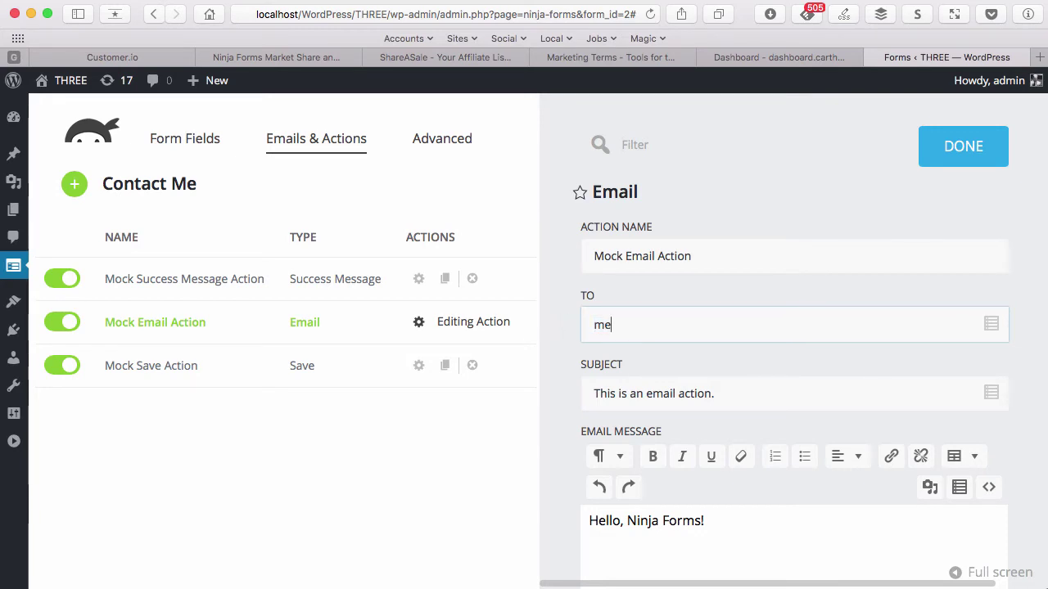
pyautogui.write('@me.com')
# Step: Add a CC e-mail address in the Mock Email Action's advanced settings and finish editing the action
pyautogui.scroll(-5, 725, 340)
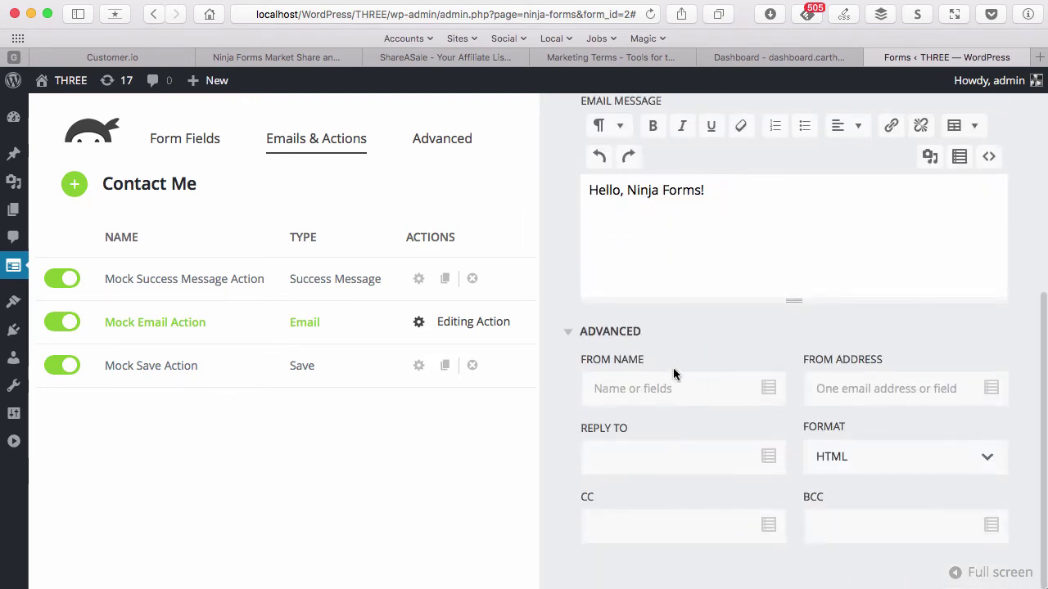
pyautogui.click(642, 521)
pyautogui.write('them@')
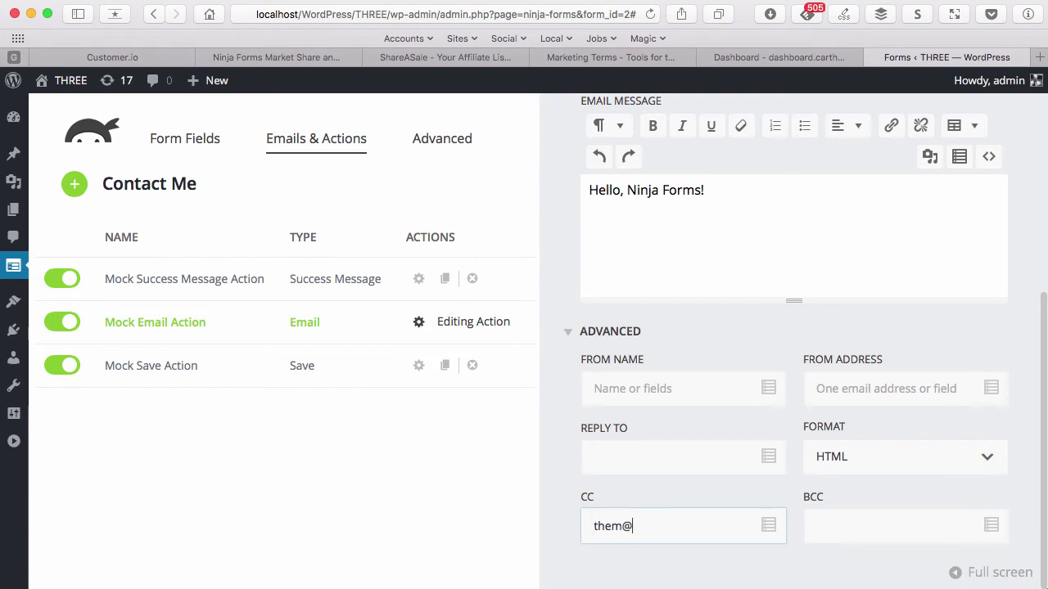
pyautogui.write('them.com')
pyautogui.scroll(5, 860, 467)
pyautogui.click(954, 167)
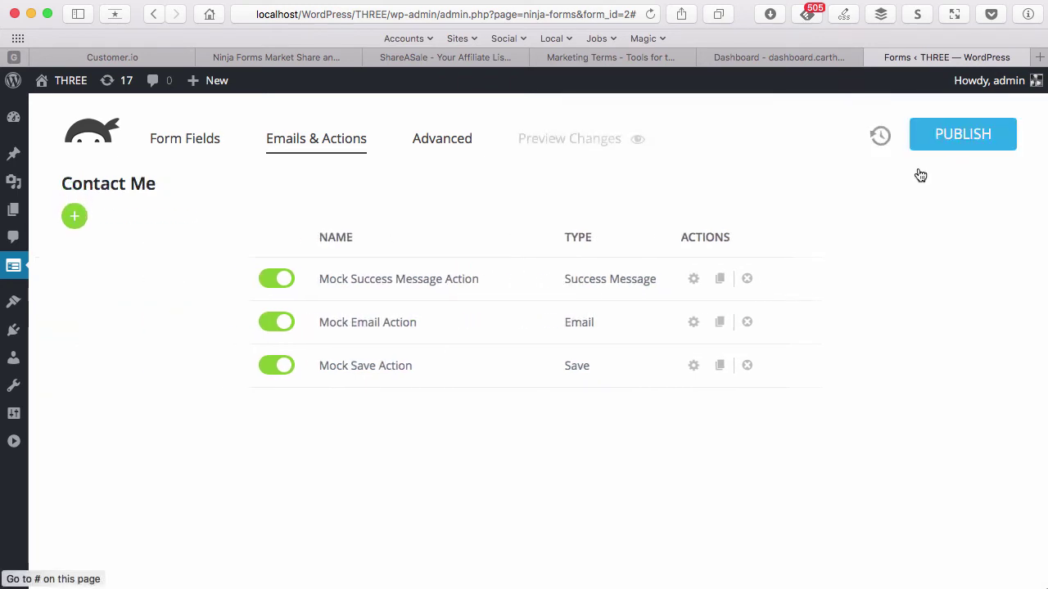
# Step: Review the change history with the email action edits, and disable the Mock Save Action while it is open
pyautogui.click(875, 136)
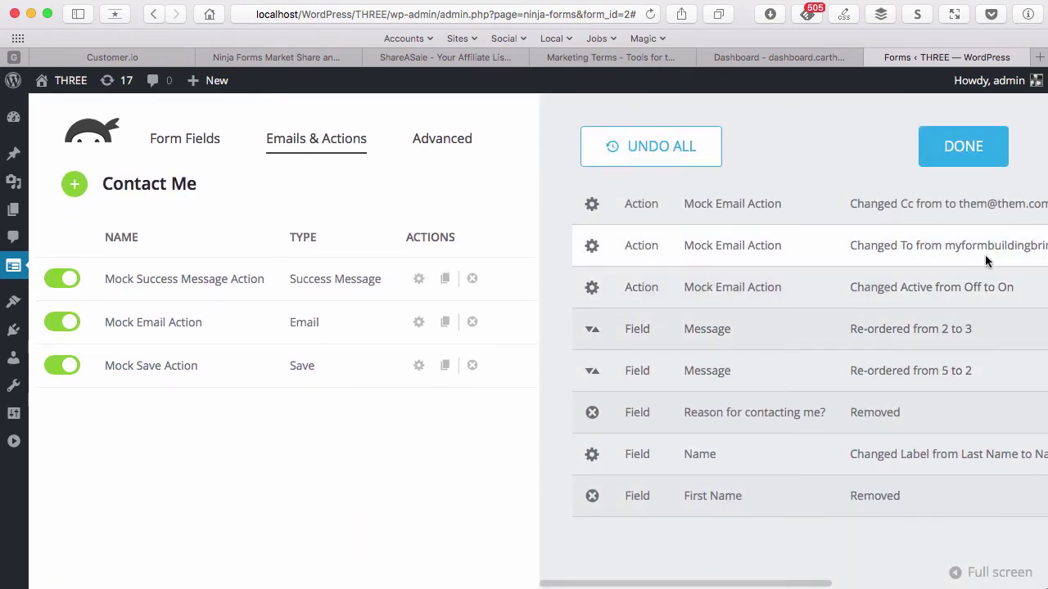
pyautogui.hscroll(10, 985, 261)
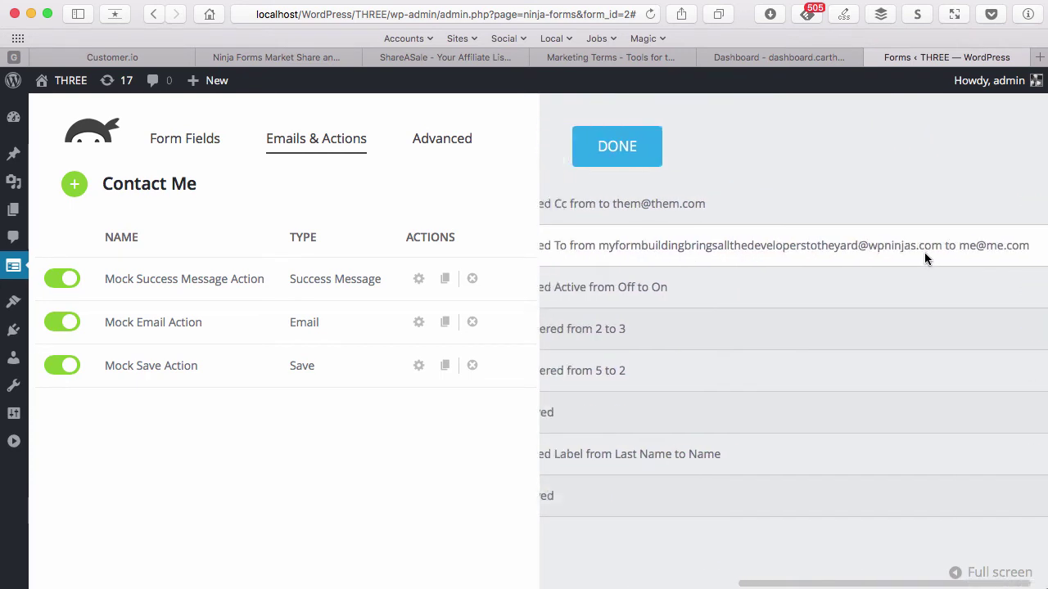
pyautogui.hscroll(-10, 900, 242)
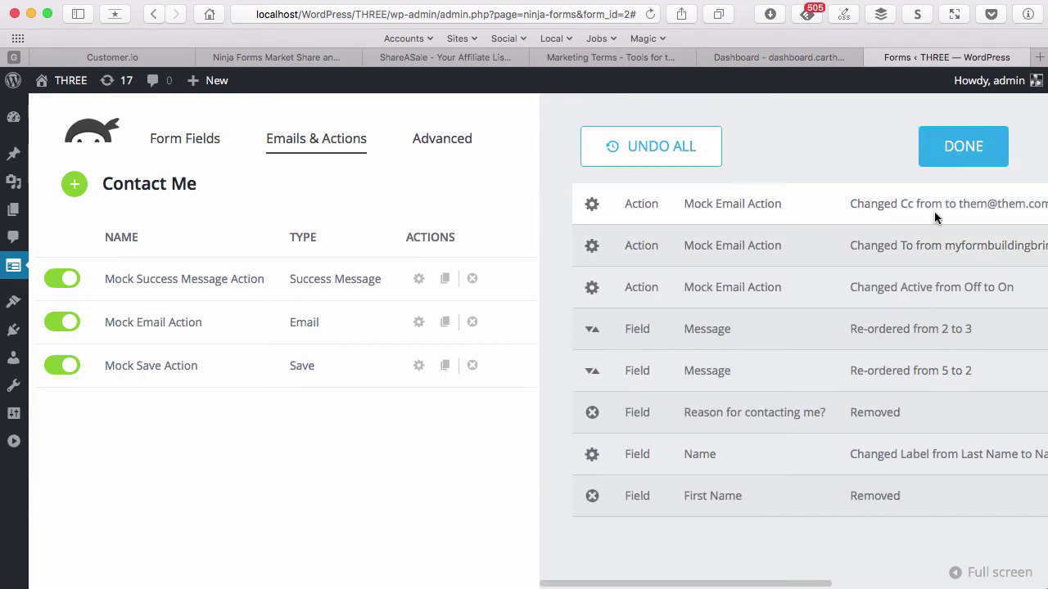
pyautogui.hscroll(5, 938, 211)
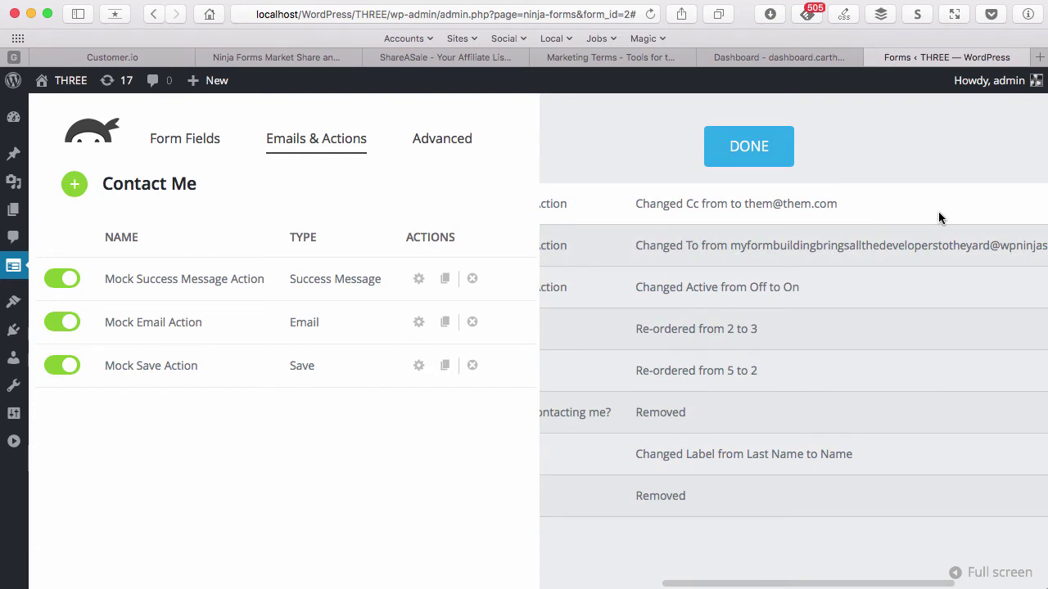
pyautogui.hscroll(-5, 744, 205)
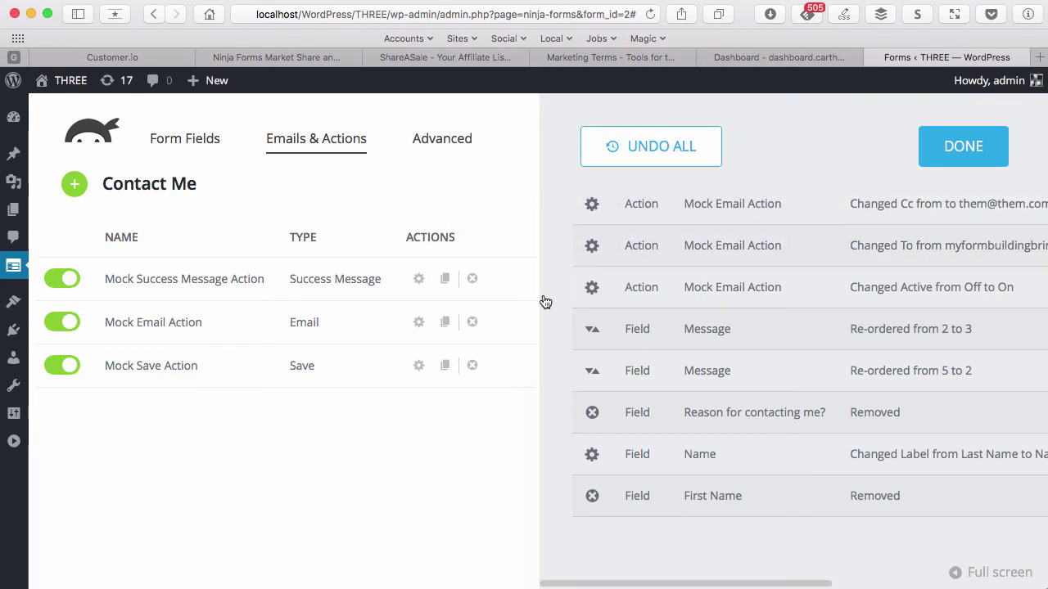
pyautogui.moveTo(24, 373)
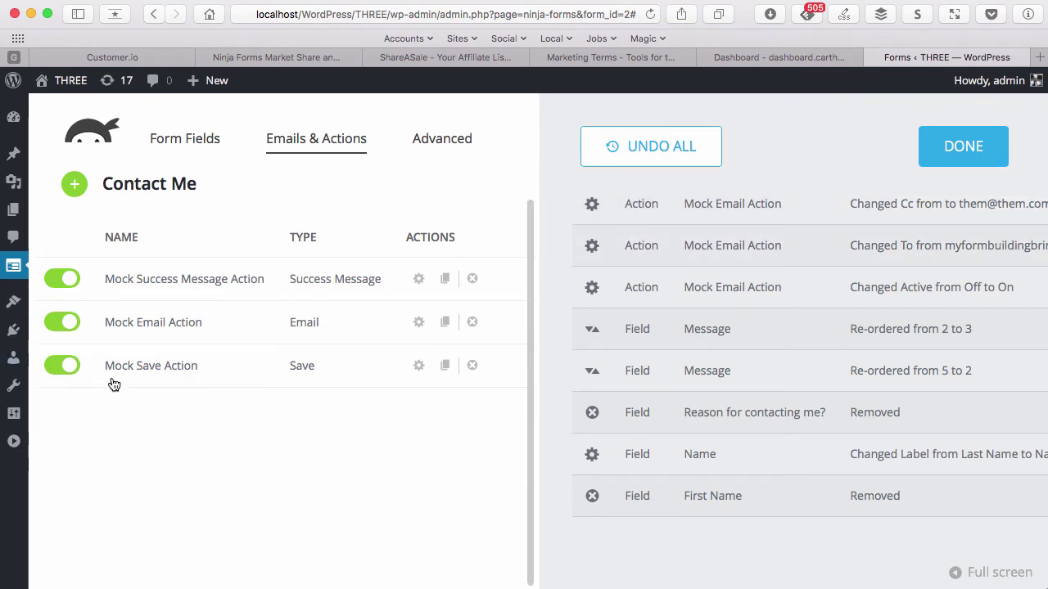
pyautogui.click(67, 368)
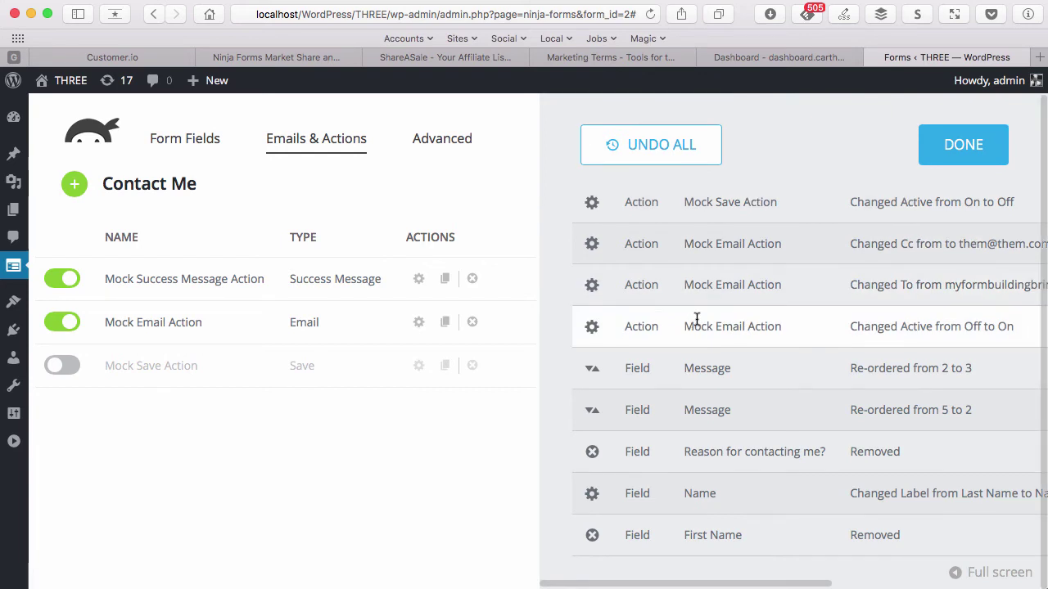
pyautogui.click(963, 146)
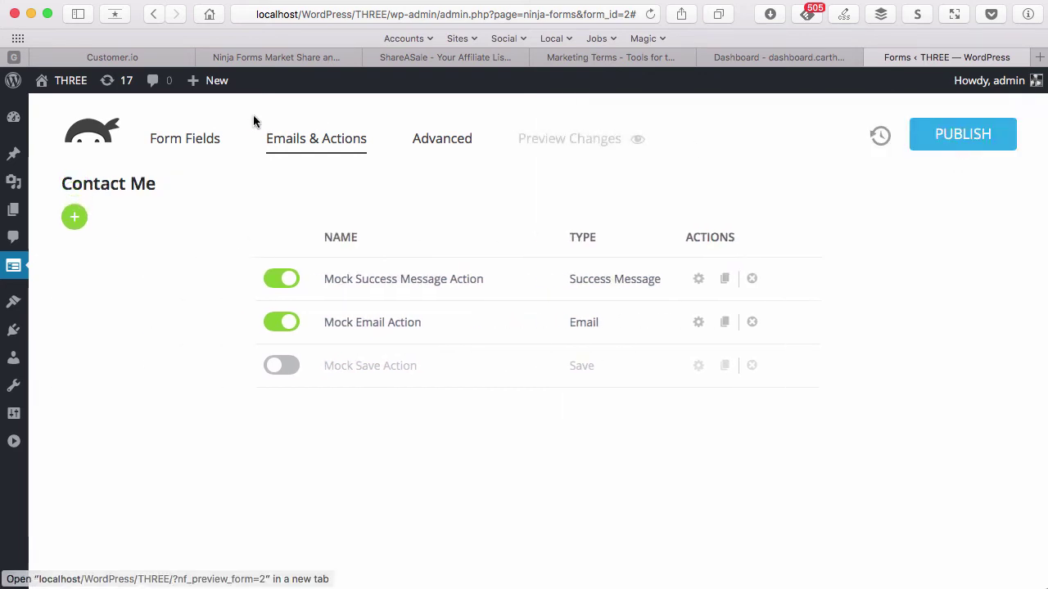
# Step: Revert only the removal of the "Reason for contacting me?" field through the change history and place the field above Message
pyautogui.click(198, 143)
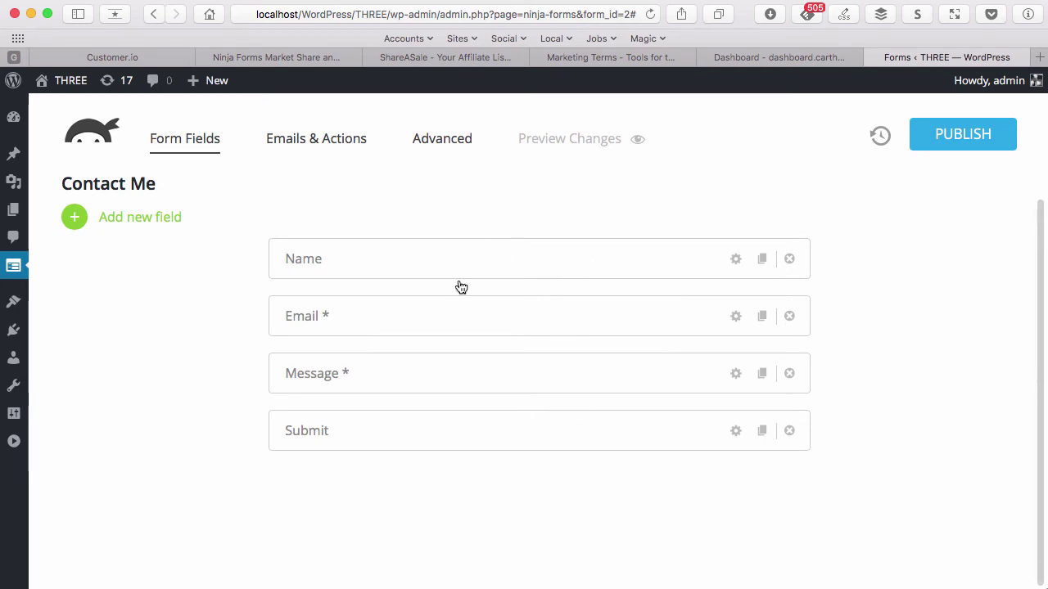
pyautogui.click(881, 137)
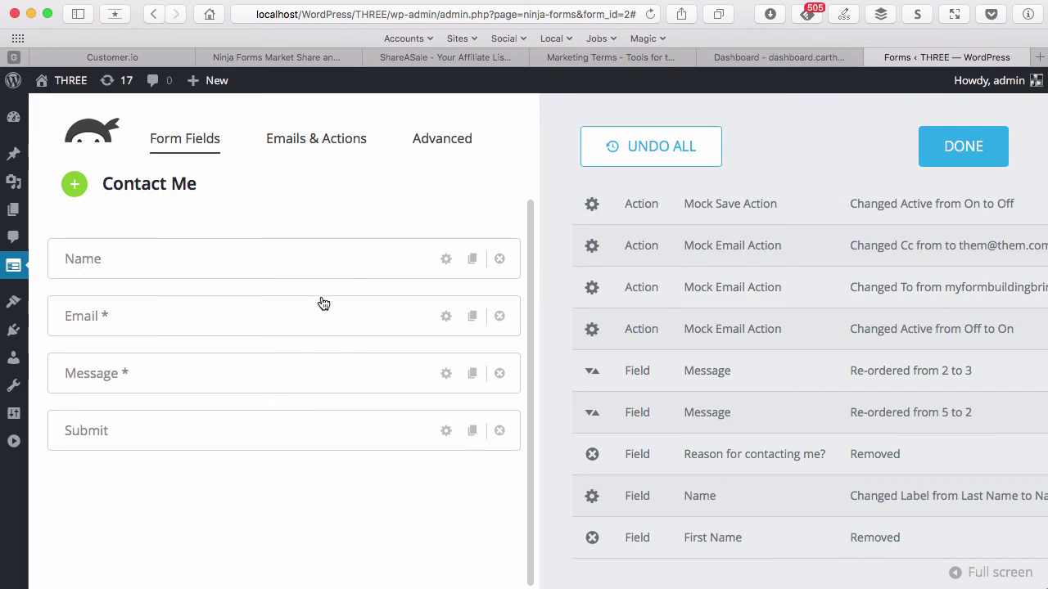
pyautogui.hscroll(10, 944, 460)
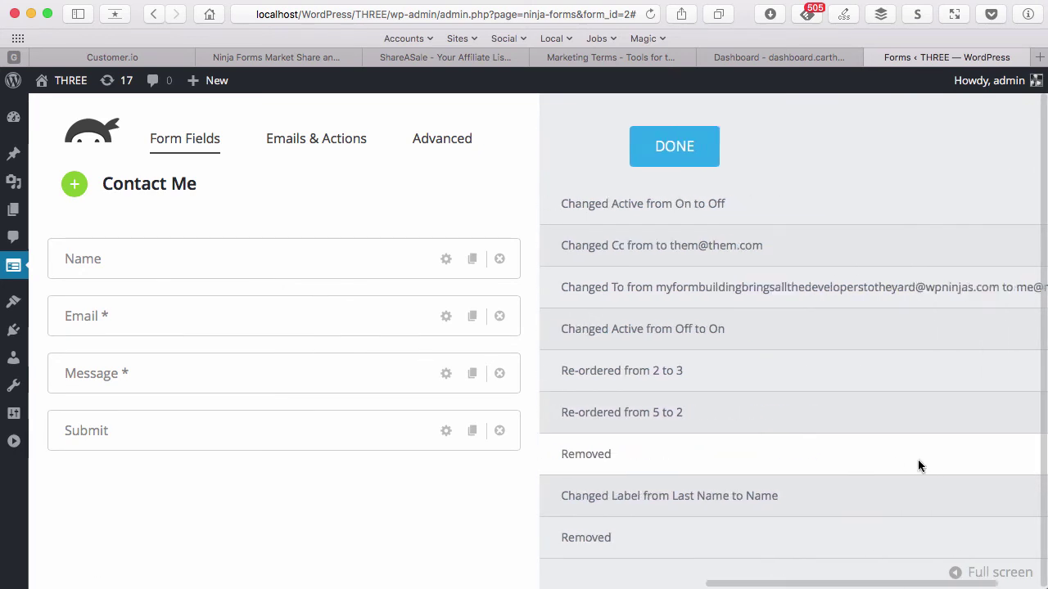
pyautogui.click(1029, 454)
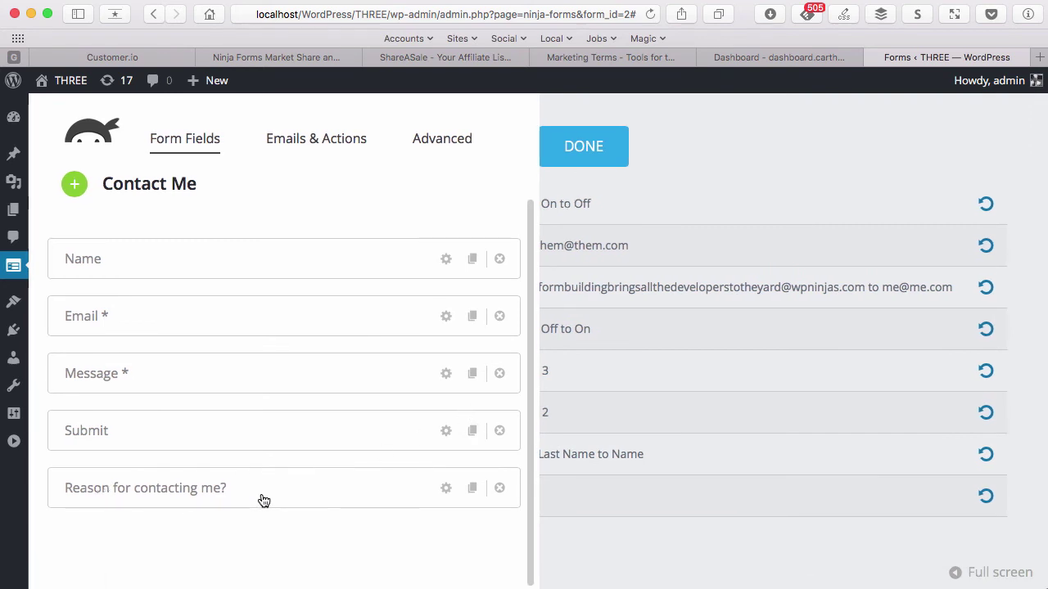
pyautogui.moveTo(262, 498); pyautogui.dragTo(265, 372)
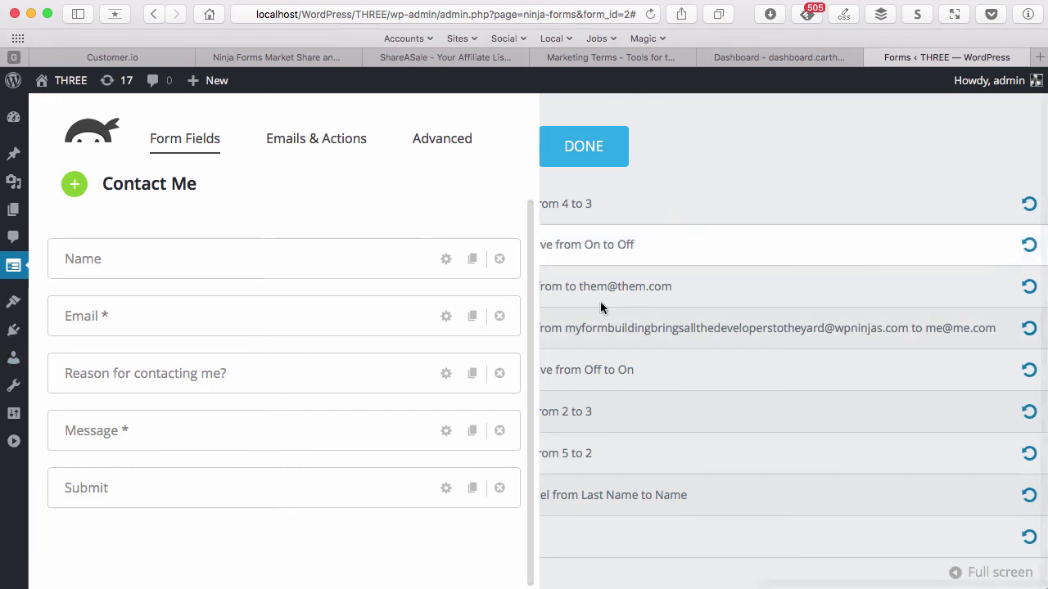
# Step: Review the remaining entries in the change history and undo all recorded form changes at once
pyautogui.hscroll(-5, 655, 287)
pyautogui.hscroll(3, 854, 259)
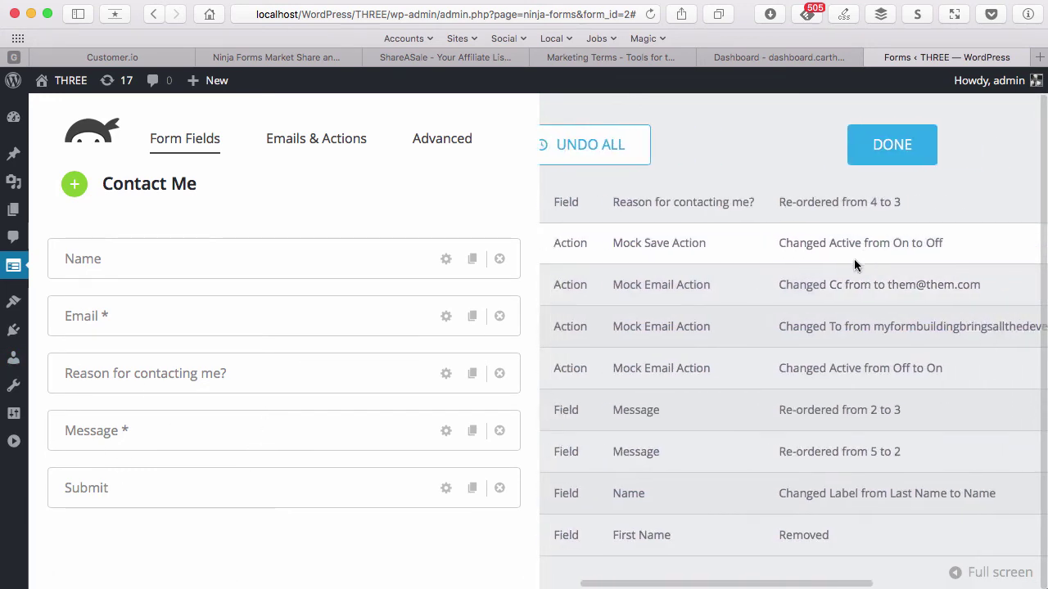
pyautogui.hscroll(-3, 855, 252)
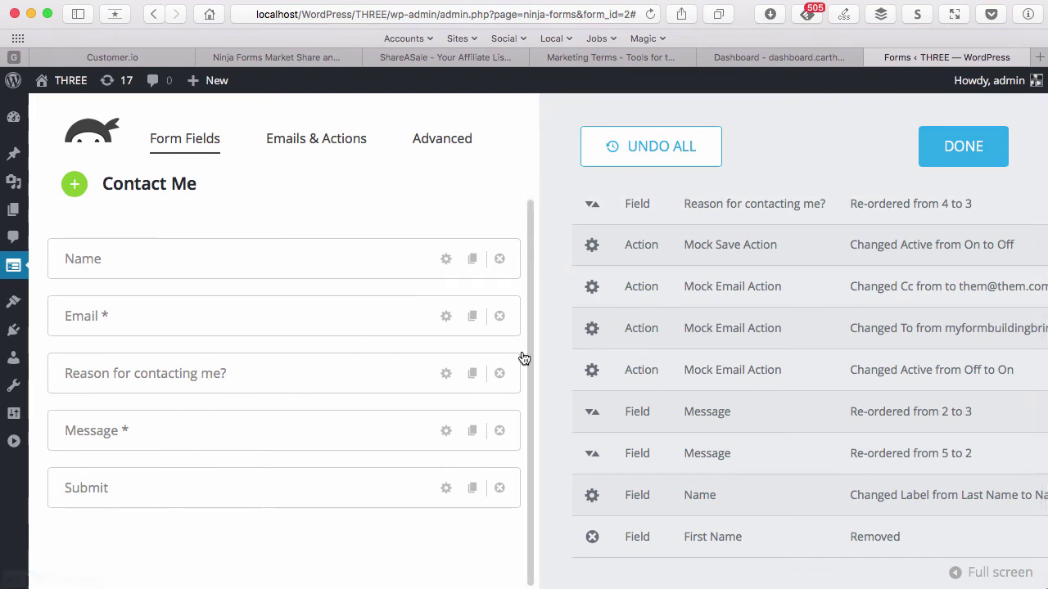
pyautogui.click(956, 170)
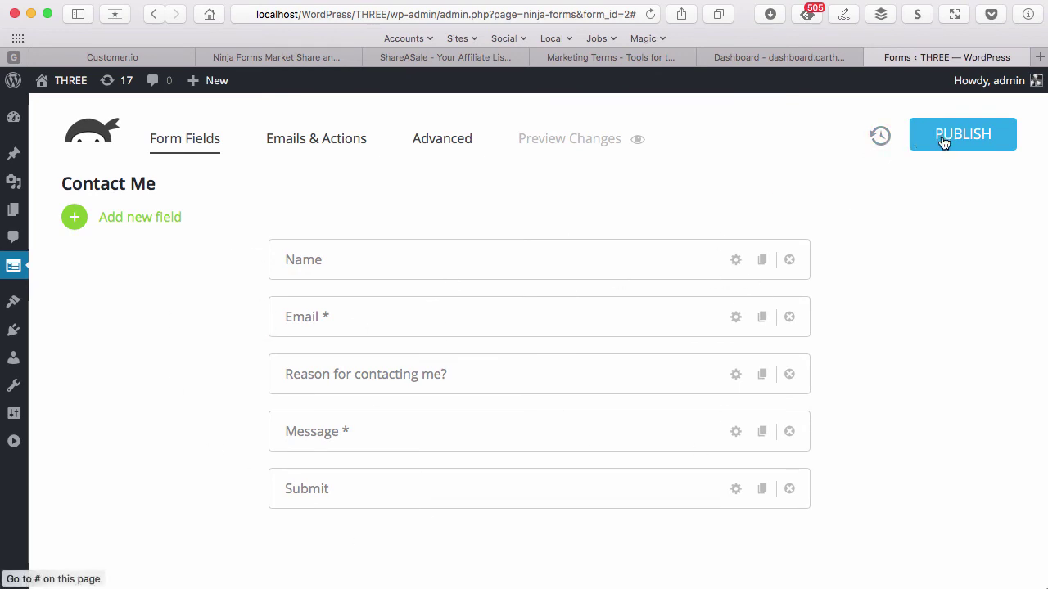
pyautogui.click(880, 136)
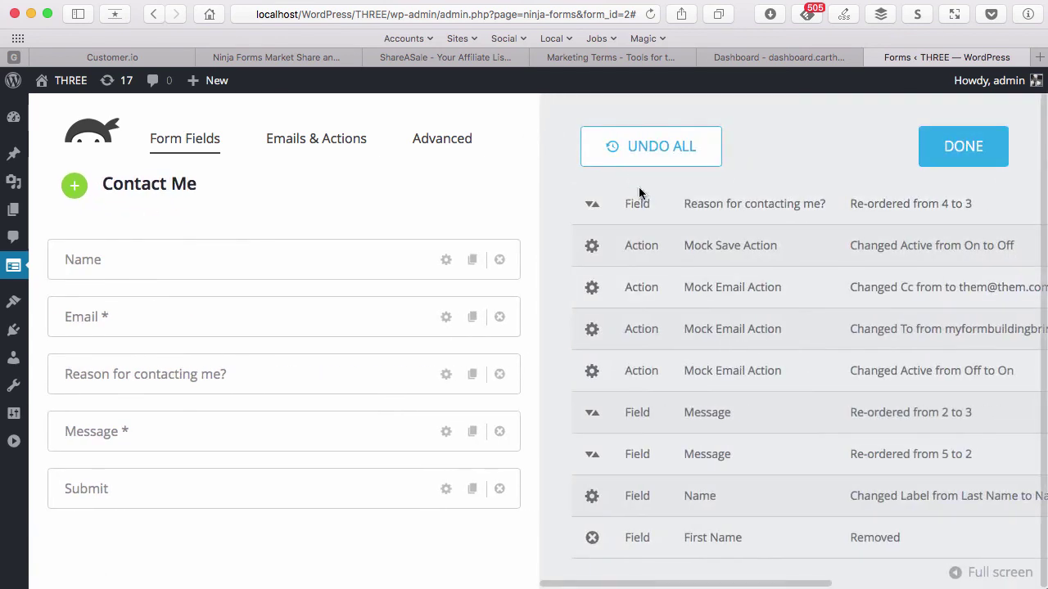
pyautogui.click(648, 147)
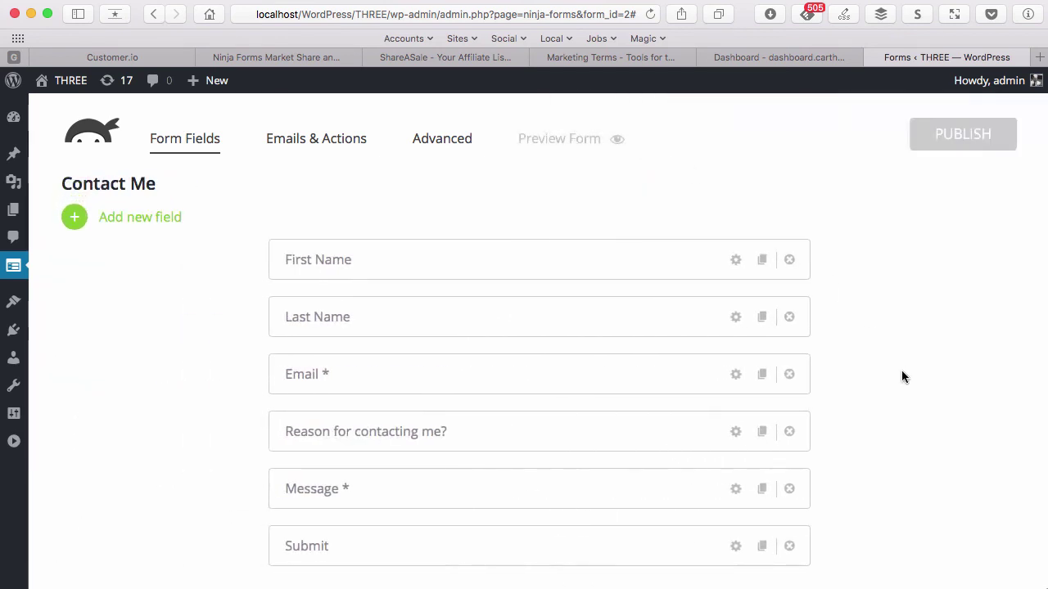